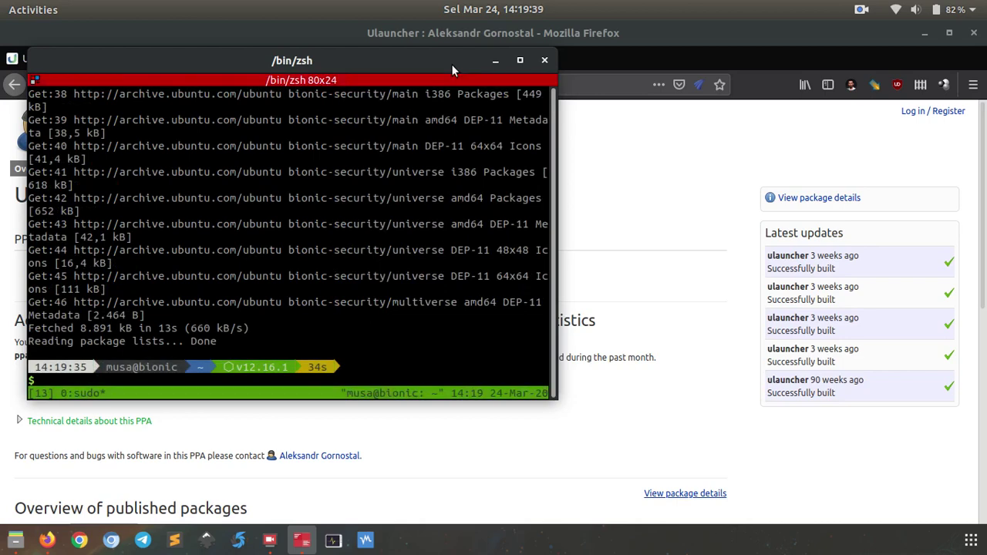
- Install Ulauncher from the terminal by running sudo apt install ulauncher
{"action": "type", "text": "sudo apt install ula"}
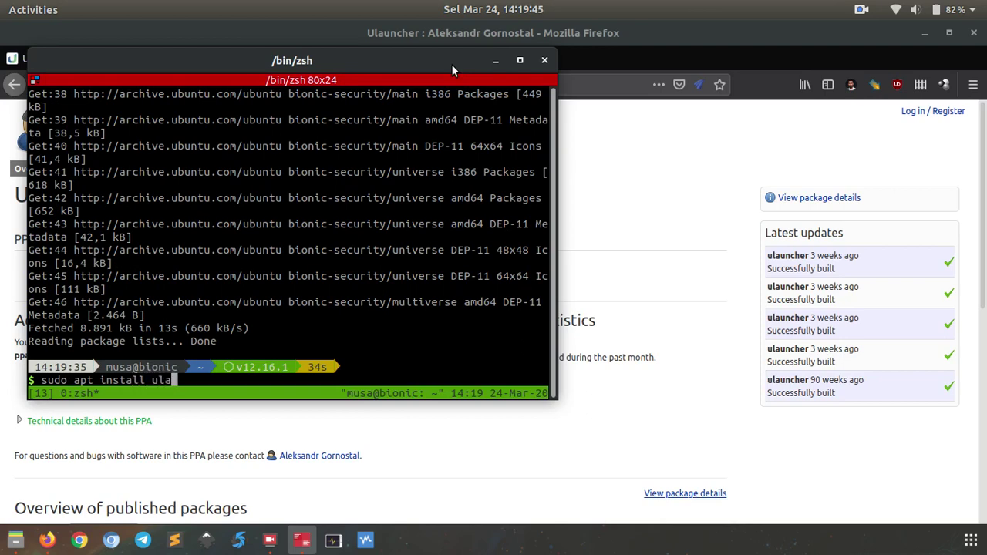
{"action": "key", "text": "Tab"}
{"action": "type", "text": "un"}
{"action": "key", "text": "BackSpace"}
{"action": "key", "text": "BackSpace"}
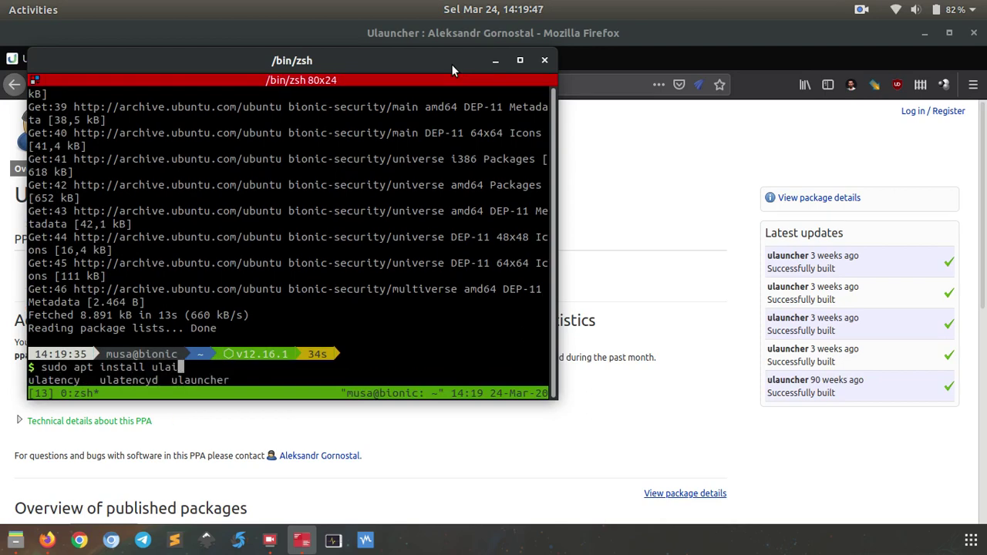
{"action": "type", "text": "un"}
{"action": "key", "text": "Tab"}
{"action": "key", "text": "Return"}
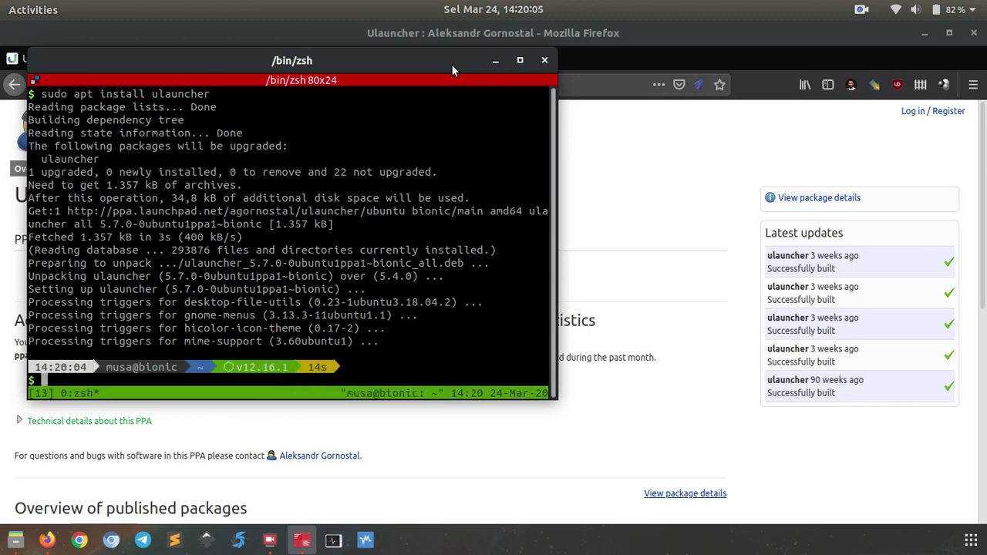
- Minimize the terminal, launch Ulauncher from the system's application search, and open its preferences
{"action": "left_click", "coordinate": [496, 61]}
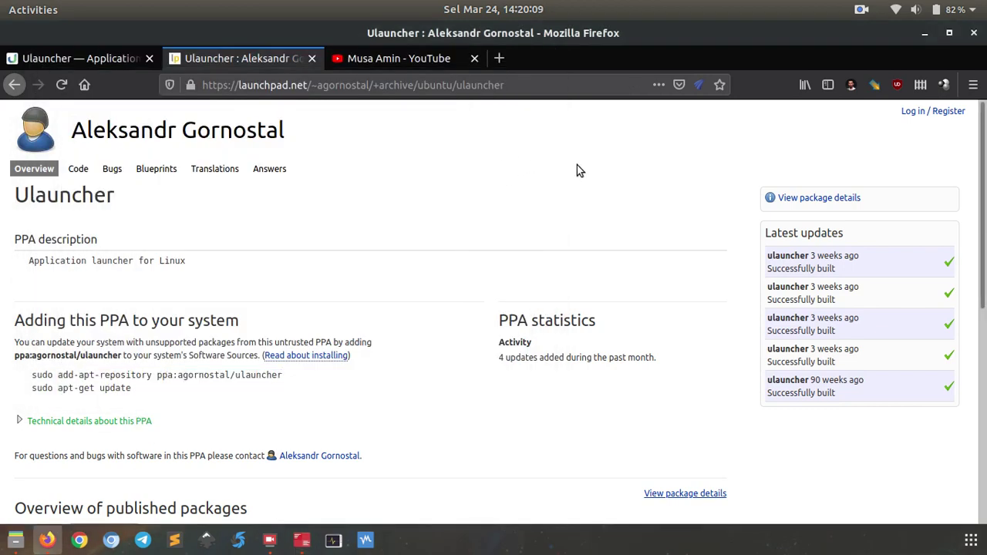
{"action": "left_click", "coordinate": [972, 543]}
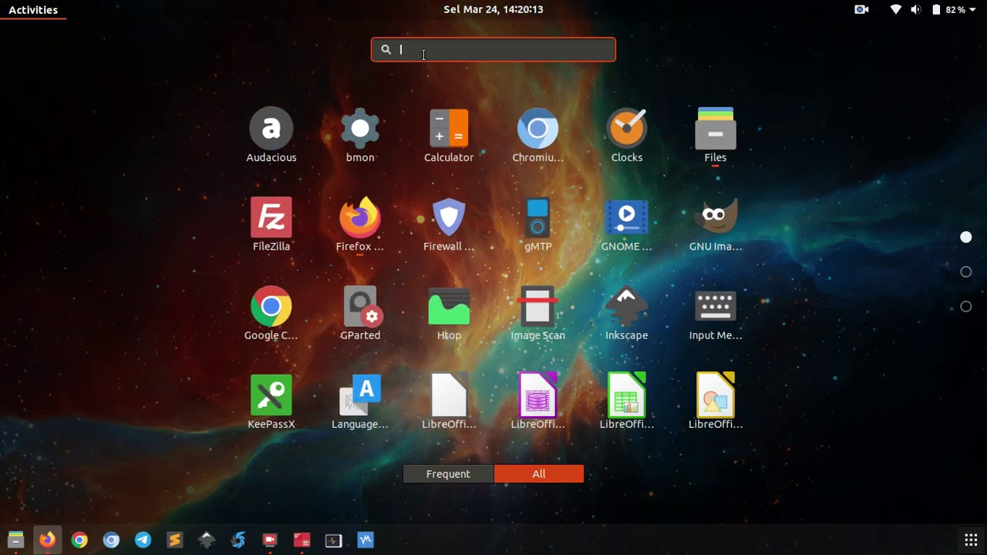
{"action": "type", "text": "ulaun"}
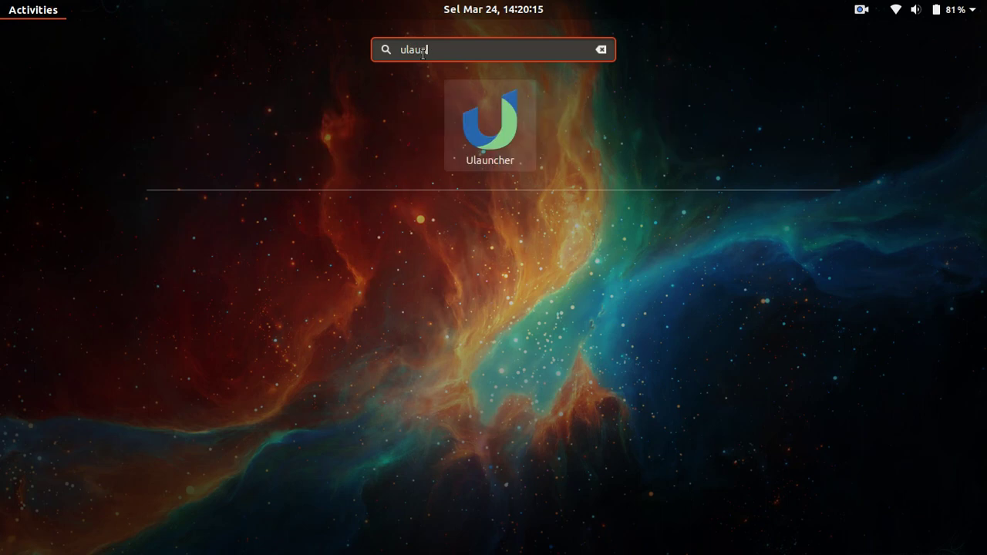
{"action": "left_click", "coordinate": [480, 128]}
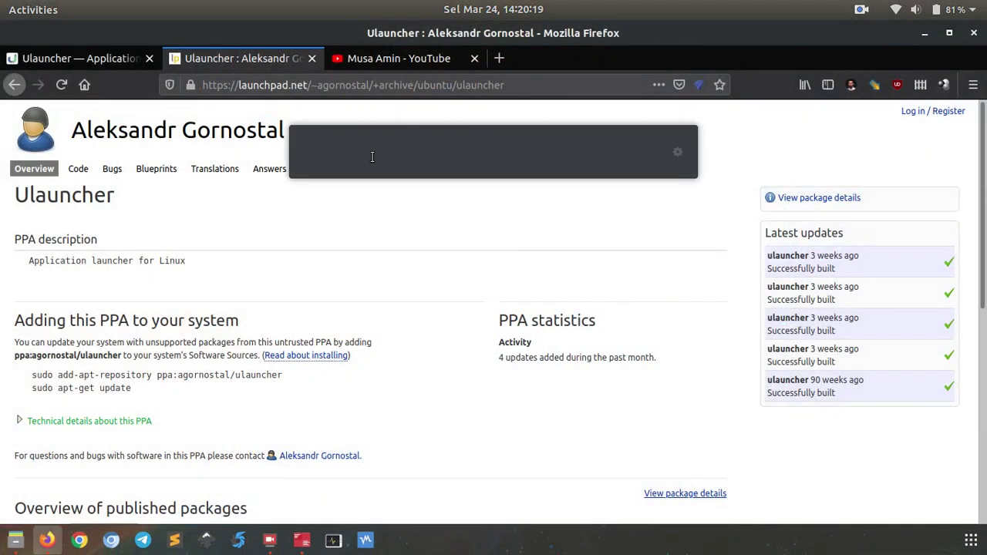
{"action": "left_click", "coordinate": [677, 154]}
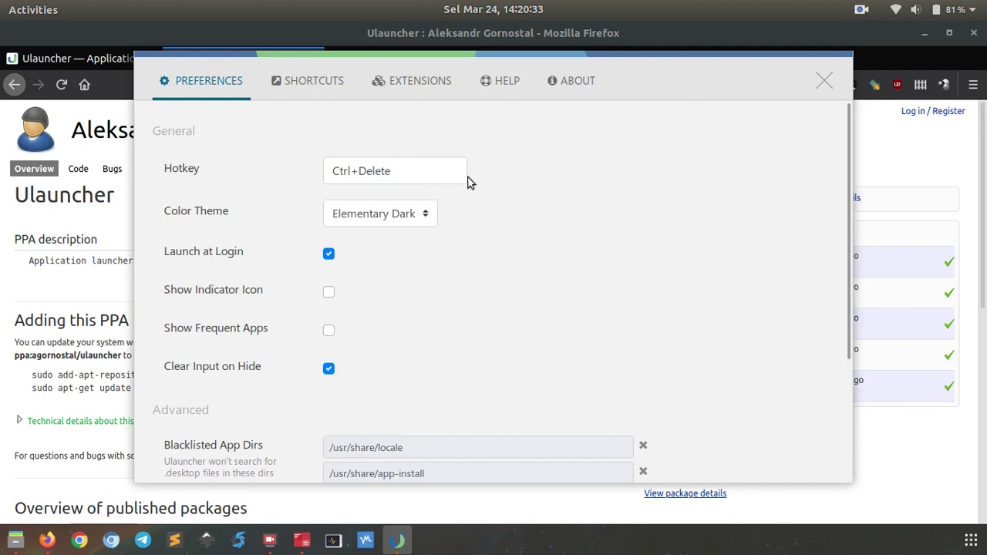
- Try the Ctrl+Delete launcher hotkey and inspect the New Hotkey dialog, closing it without assigning a new hotkey
{"action": "key", "text": "ctrl+Delete"}
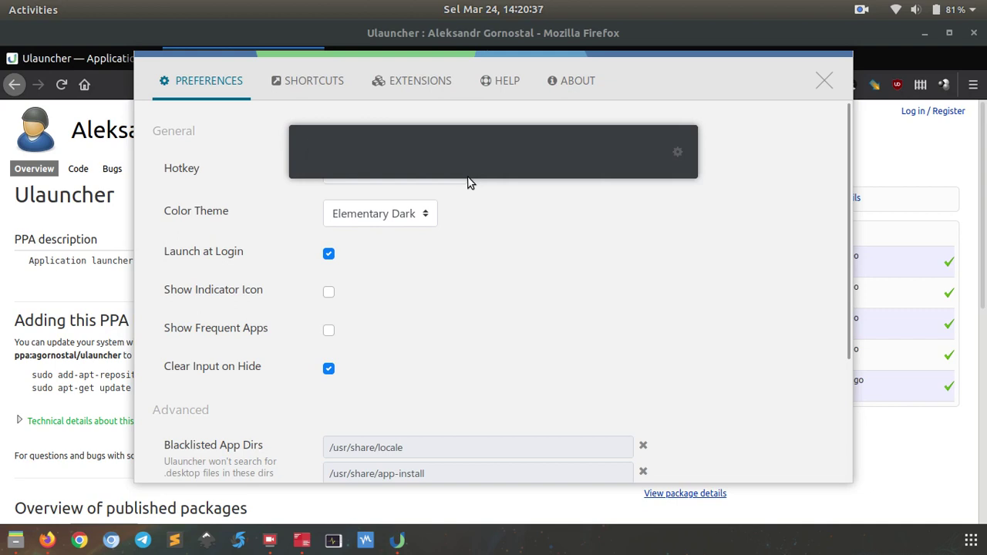
{"action": "left_click", "coordinate": [221, 175]}
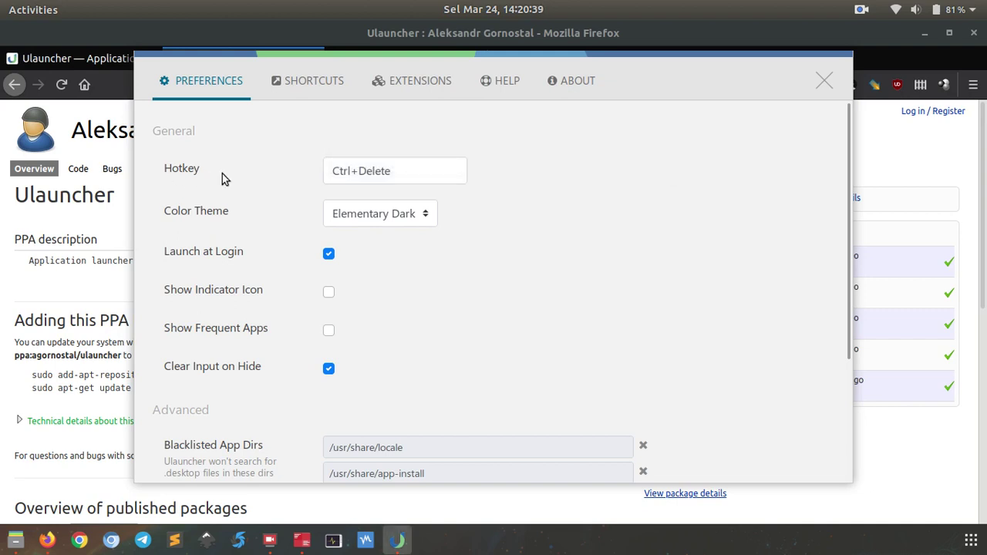
{"action": "left_click", "coordinate": [358, 178]}
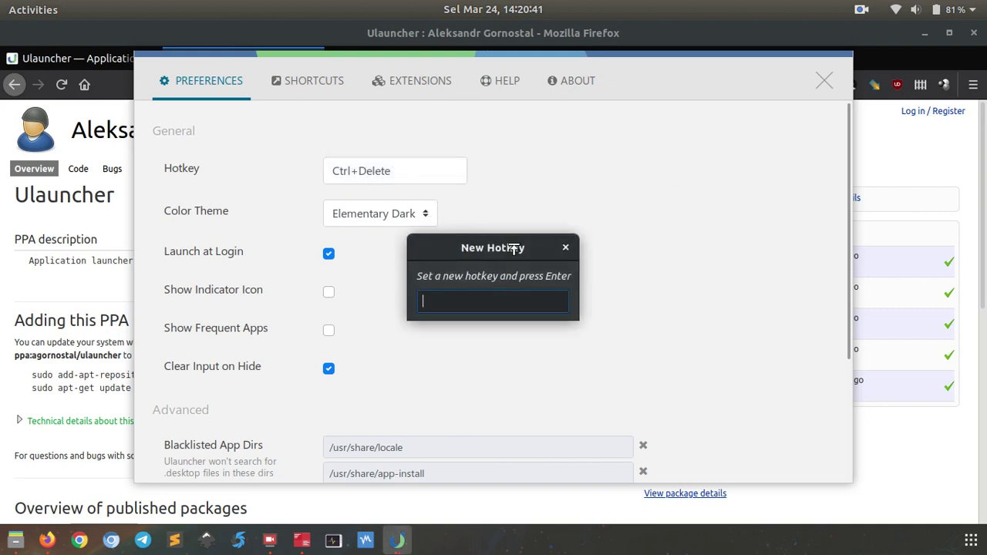
{"action": "left_click", "coordinate": [565, 248]}
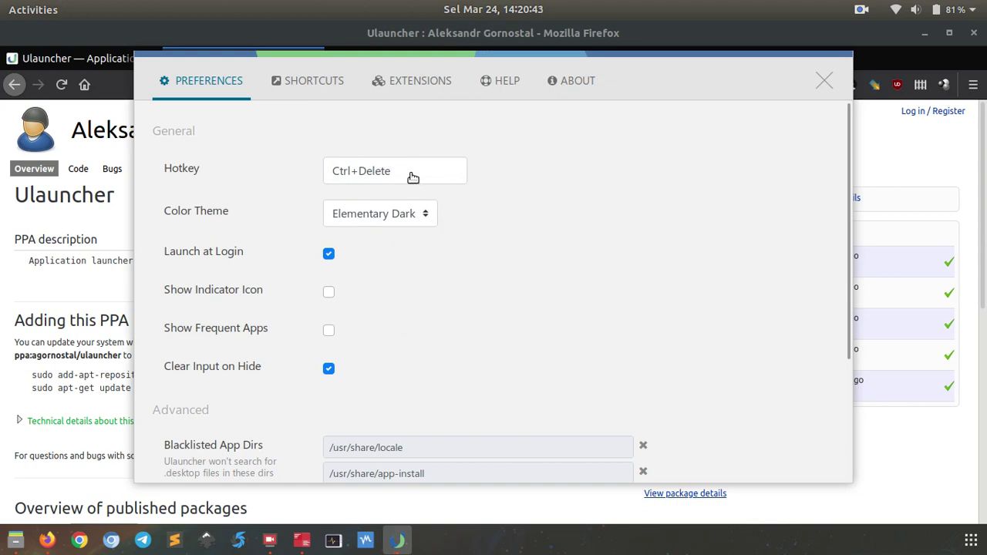
{"action": "left_click", "coordinate": [412, 177]}
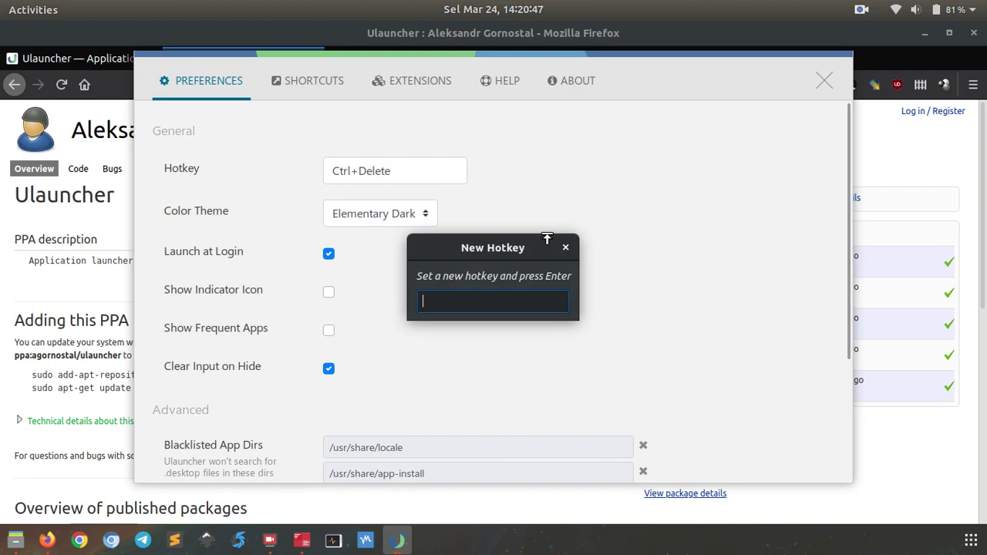
{"action": "key", "text": "ctrl+Delete"}
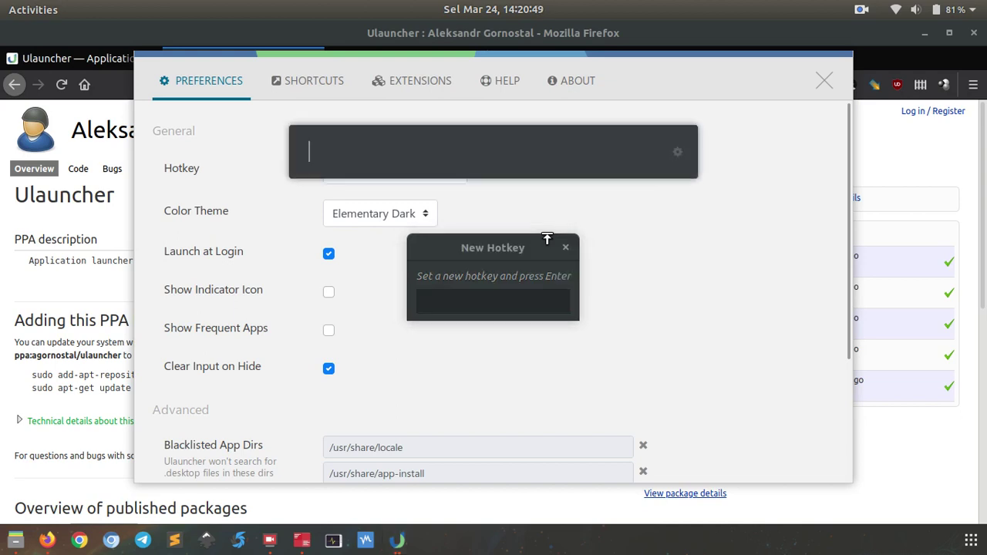
{"action": "left_click", "coordinate": [540, 248]}
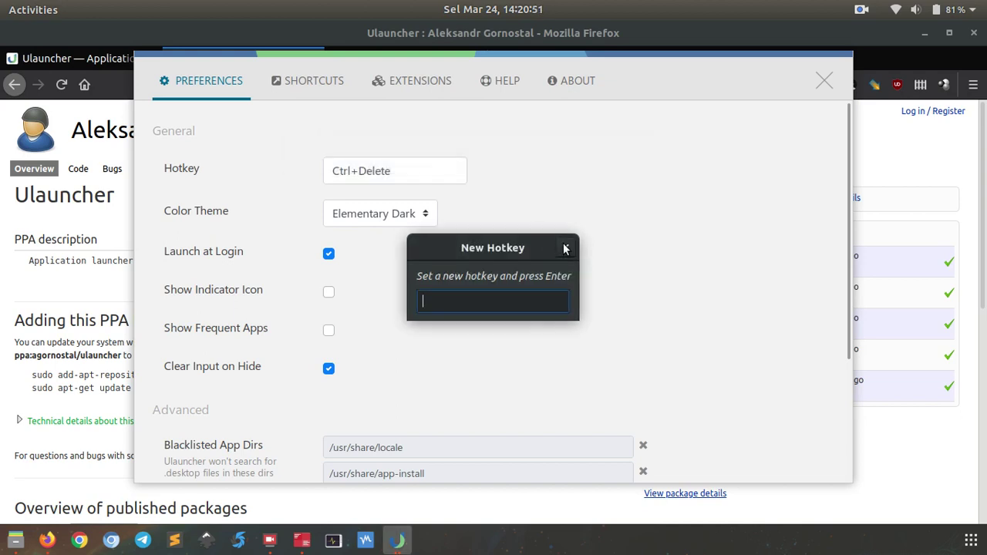
{"action": "left_click", "coordinate": [567, 246]}
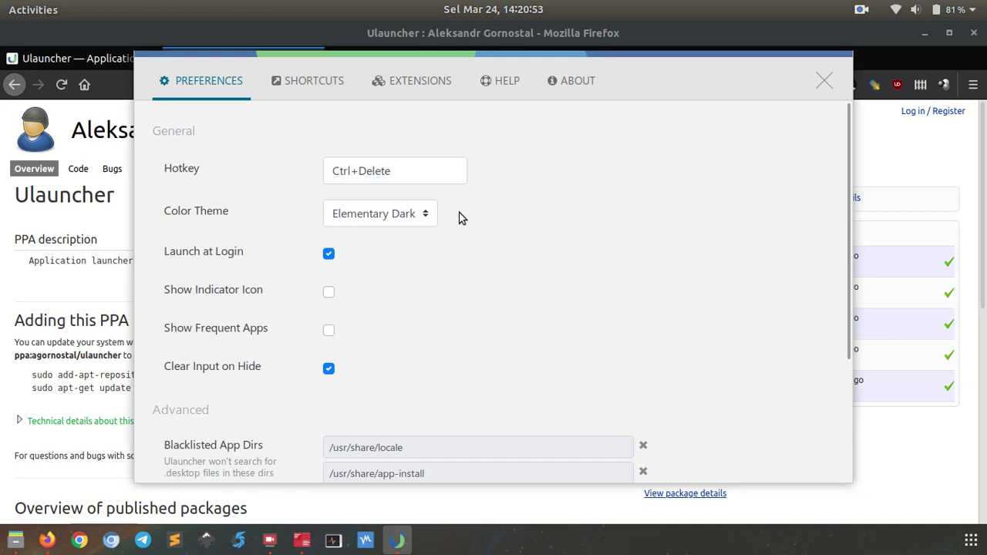
- Choose Elementary Dark as the color theme and display the list of search shortcuts
{"action": "left_click", "coordinate": [372, 214]}
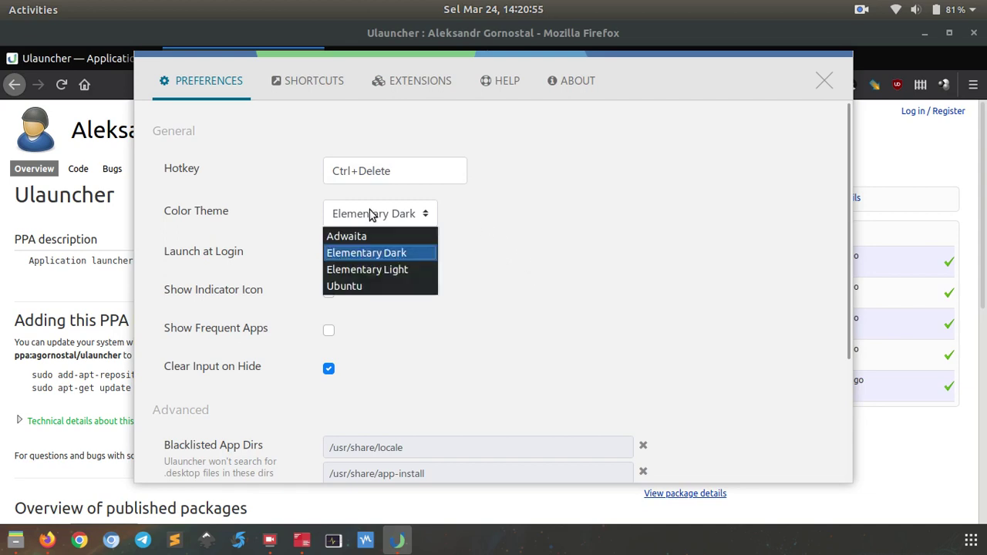
{"action": "left_click", "coordinate": [393, 256]}
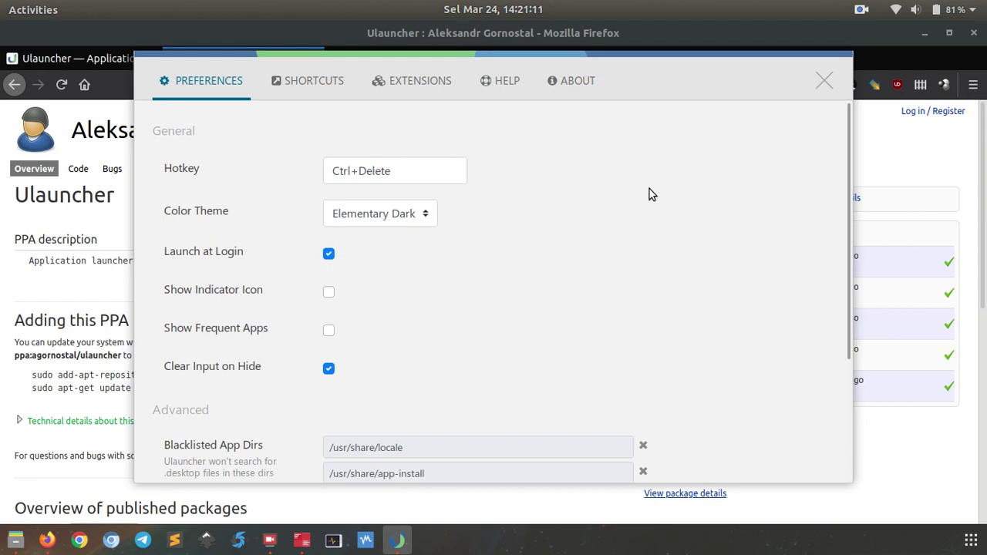
{"action": "left_click", "coordinate": [321, 92]}
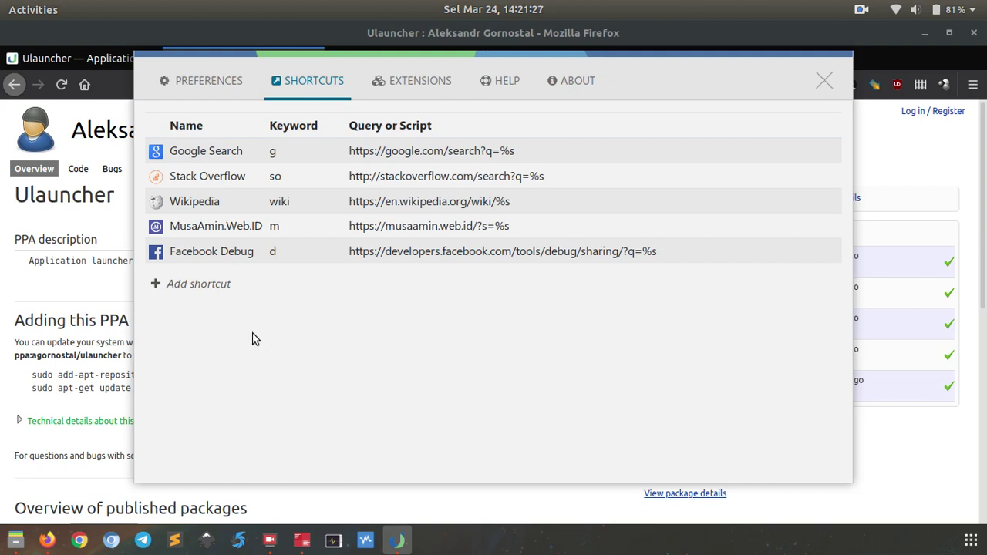
{"action": "left_click", "coordinate": [195, 287]}
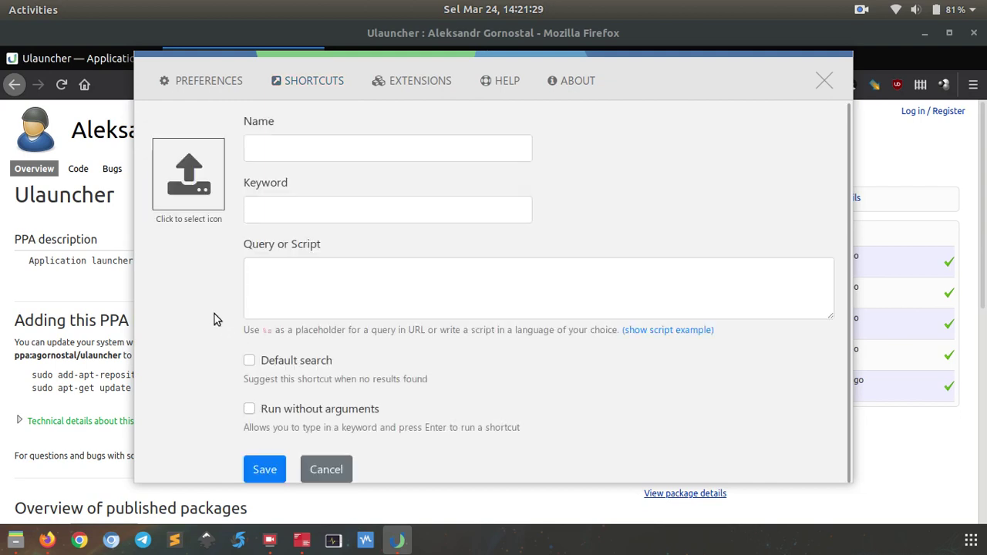
{"action": "left_click", "coordinate": [361, 151]}
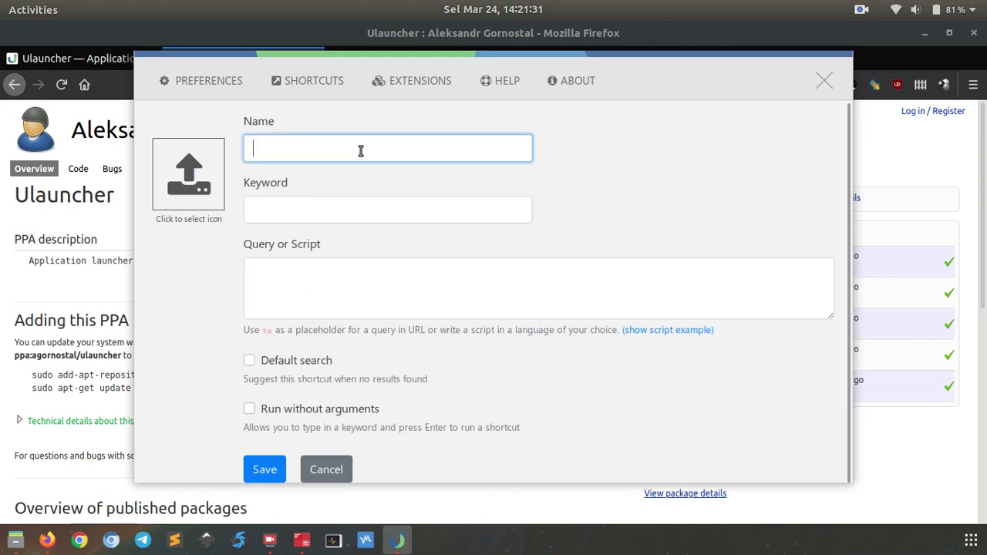
{"action": "type", "text": "YouTube"}
{"action": "left_click", "coordinate": [377, 211]}
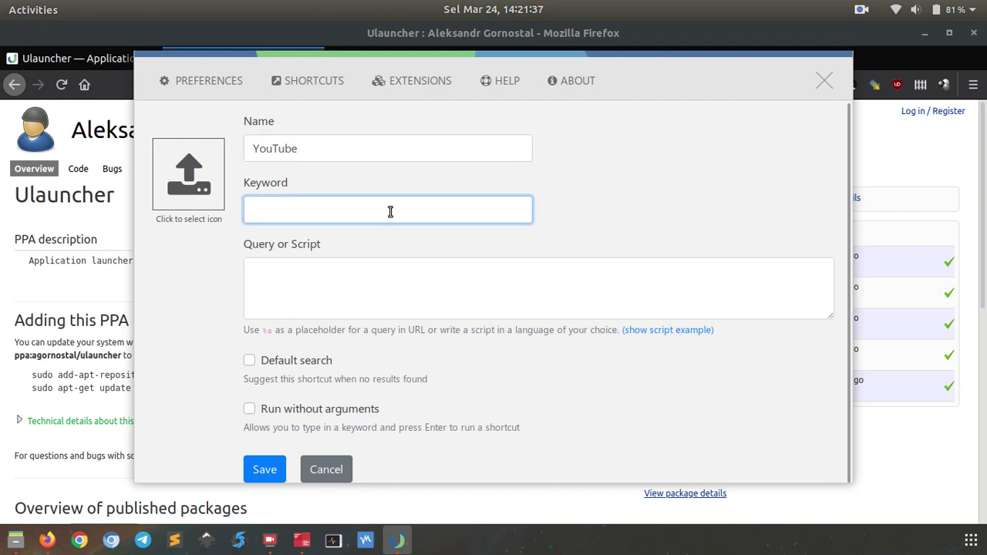
{"action": "left_click", "coordinate": [304, 82]}
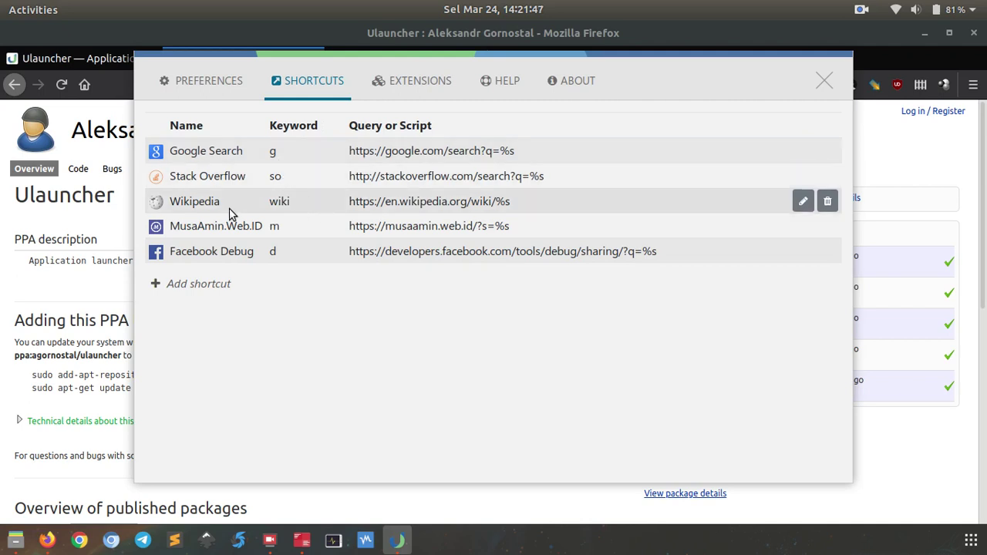
- Bring up the launcher and preview the Google Search shortcut with the query "g linux", clearing the query without running it
{"action": "key", "text": "ctrl+space"}
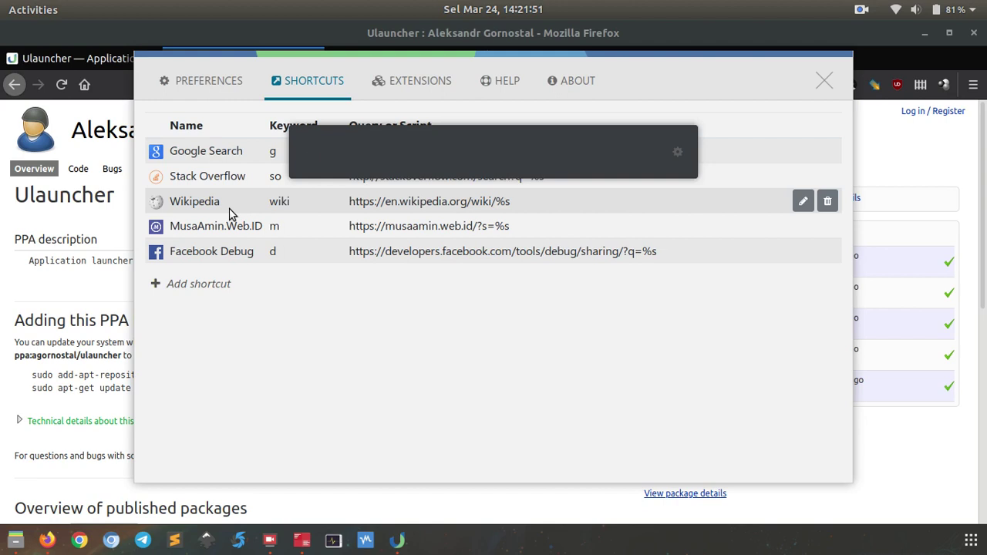
{"action": "type", "text": "g"}
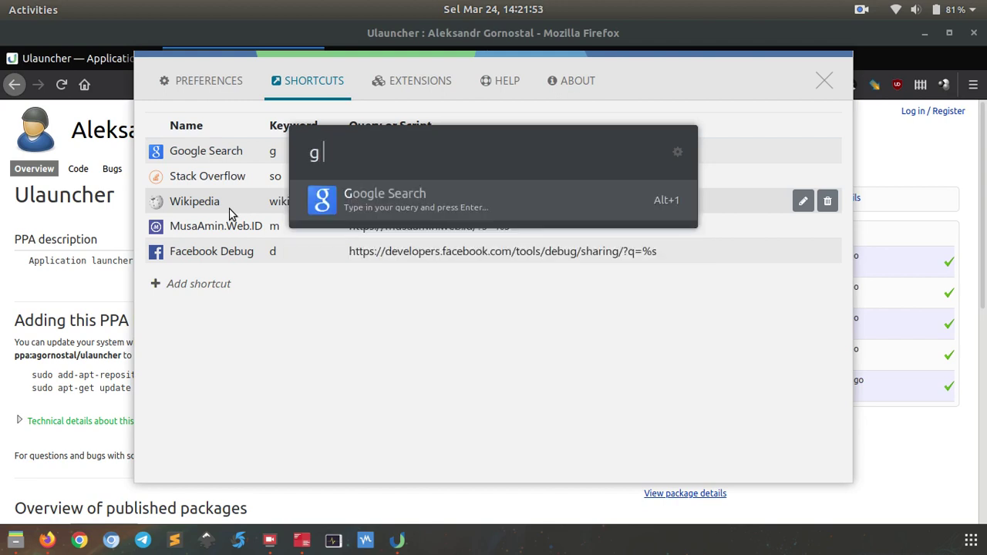
{"action": "type", "text": " linux"}
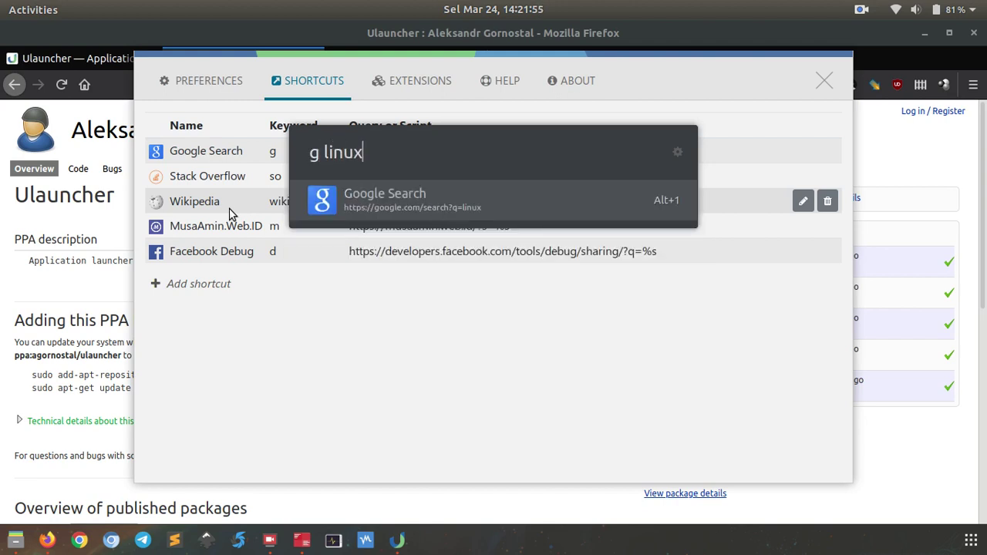
{"action": "key", "text": "BackSpace"}
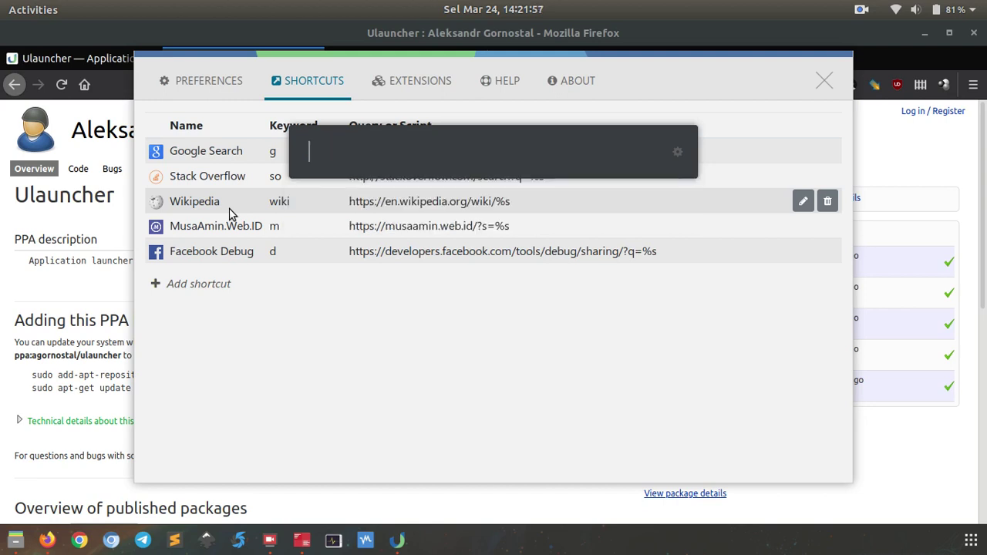
- Preview the Stack Overflow shortcut in the launcher with the query "so linu", clear it, and dismiss the launcher
{"action": "type", "text": "so "}
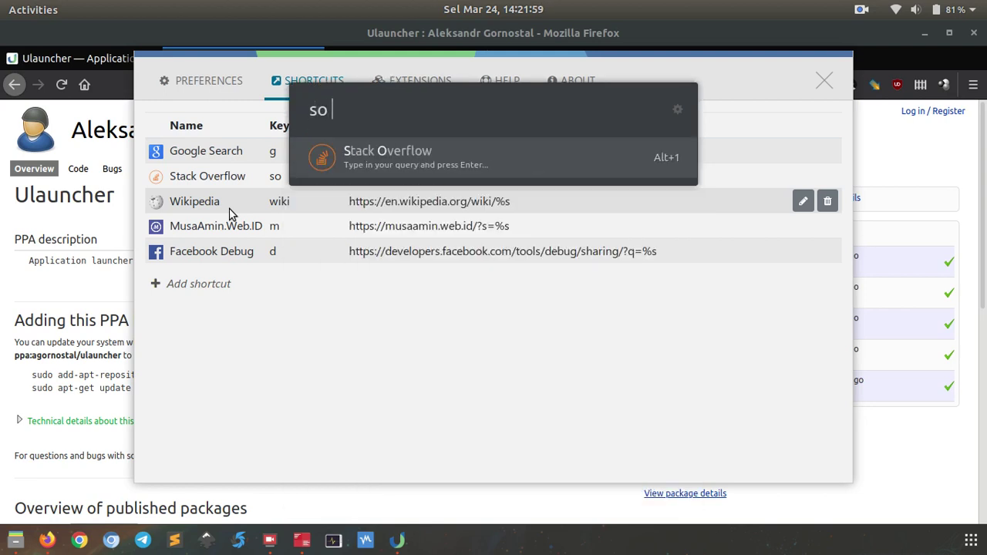
{"action": "type", "text": "linu"}
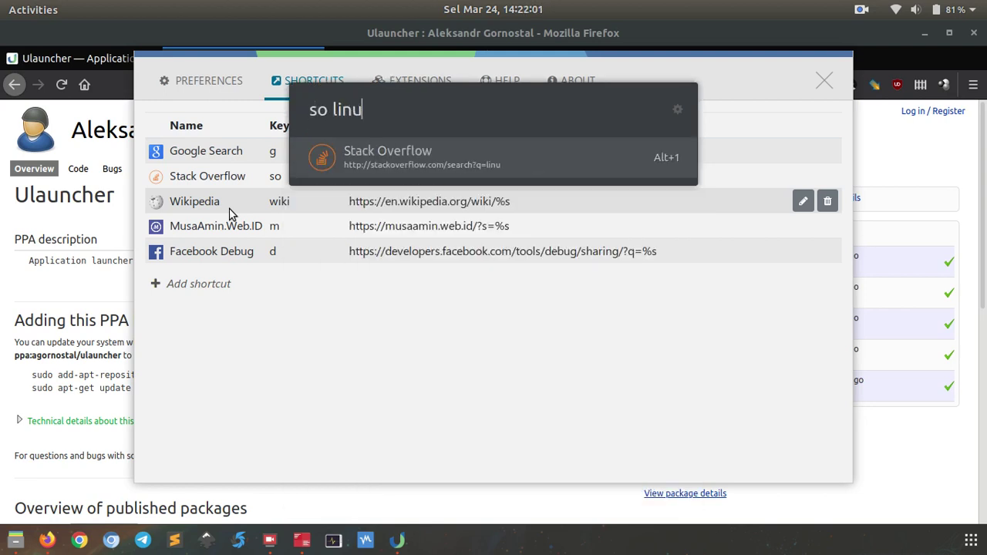
{"action": "key", "text": "ctrl+a"}
{"action": "key", "text": "BackSpace"}
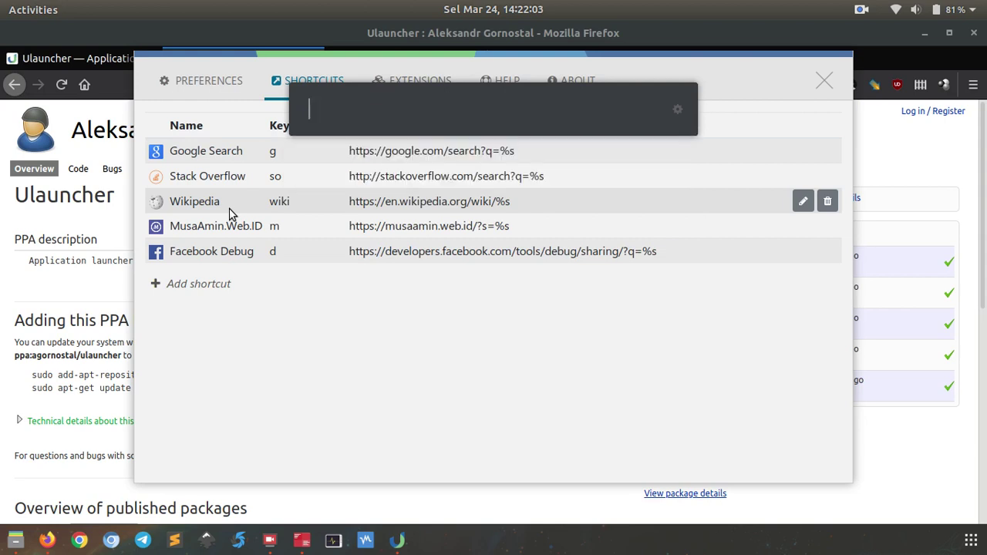
{"action": "left_click", "coordinate": [286, 398]}
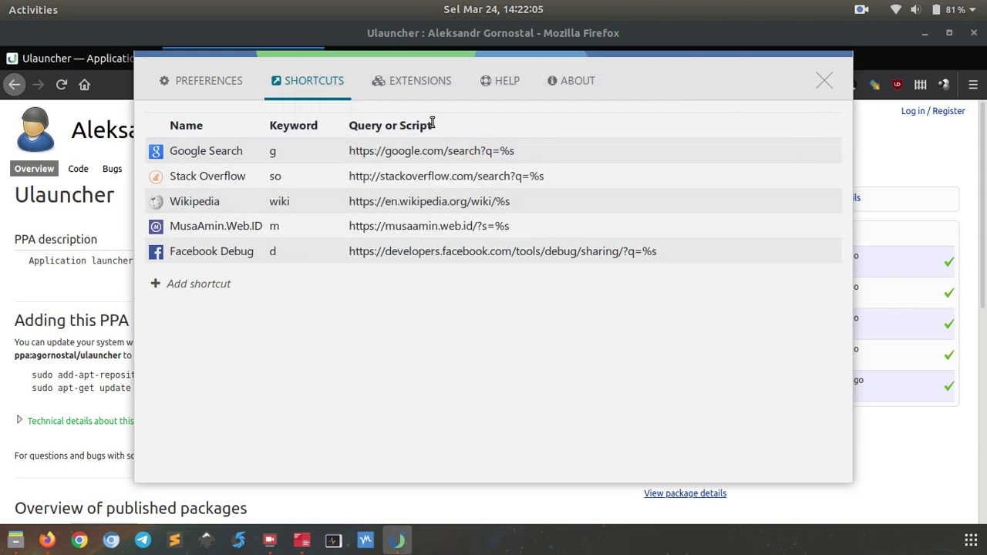
- Start a new search shortcut named YouTube with the keyword y, leaving its query field ready for entry
{"action": "left_click", "coordinate": [199, 284]}
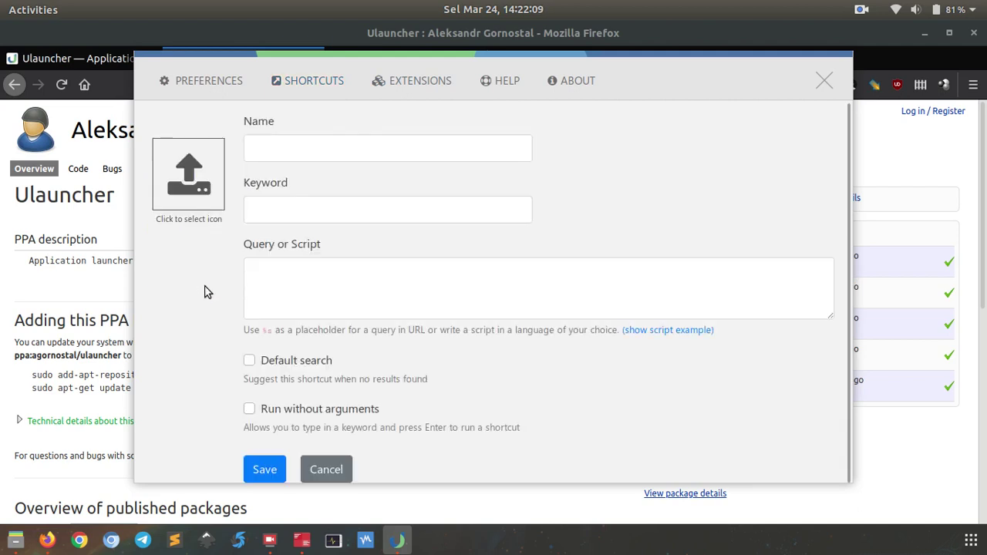
{"action": "left_click", "coordinate": [347, 152]}
{"action": "type", "text": "YouTube"}
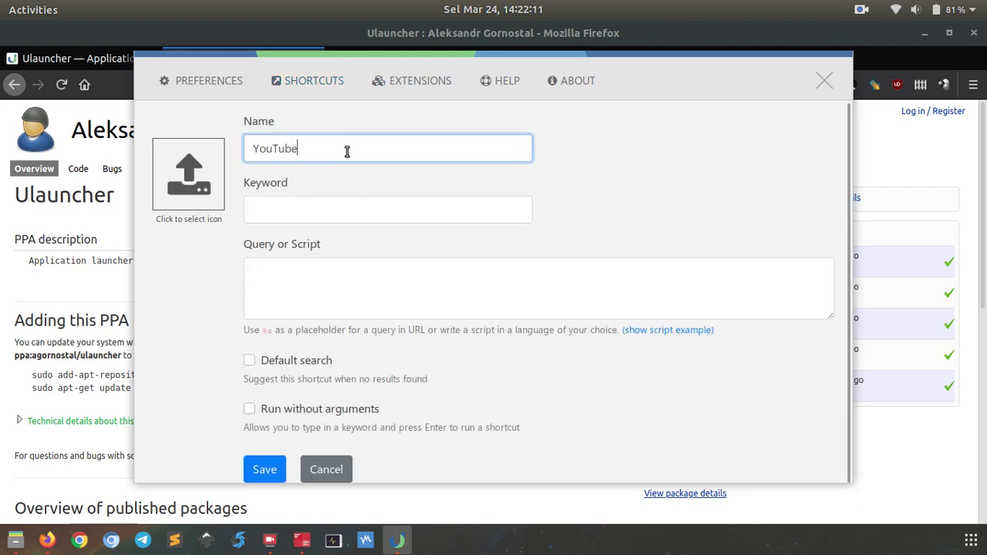
{"action": "left_click", "coordinate": [372, 209]}
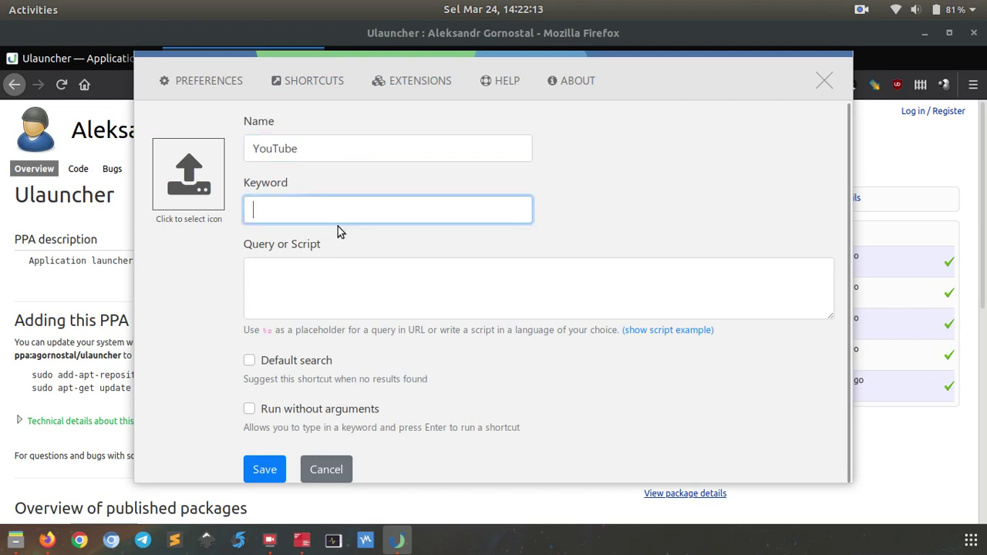
{"action": "type", "text": "y"}
{"action": "left_click", "coordinate": [420, 280]}
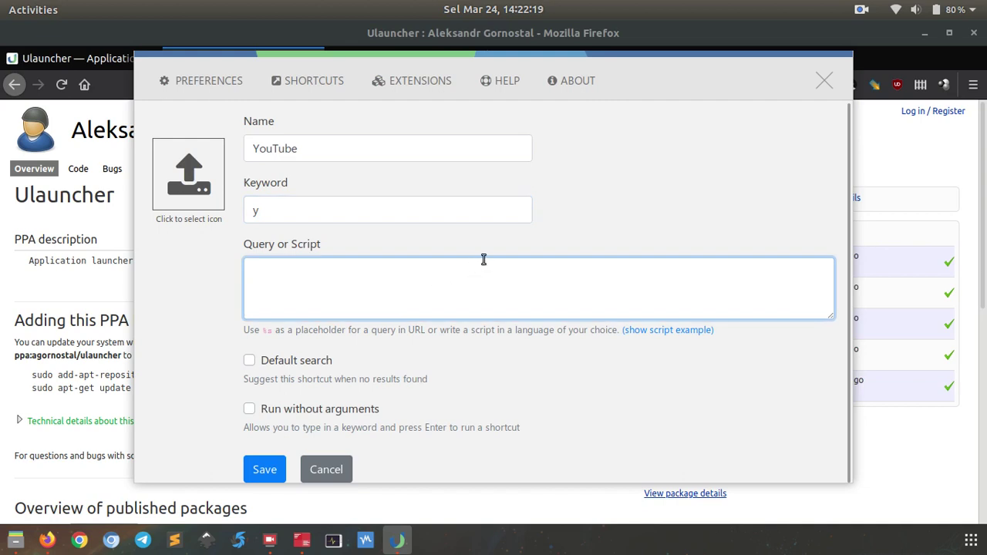
- Switch to the YouTube page in Firefox, search for linux, and copy the full address of the results page
{"action": "left_click", "coordinate": [895, 164]}
{"action": "left_click", "coordinate": [389, 58]}
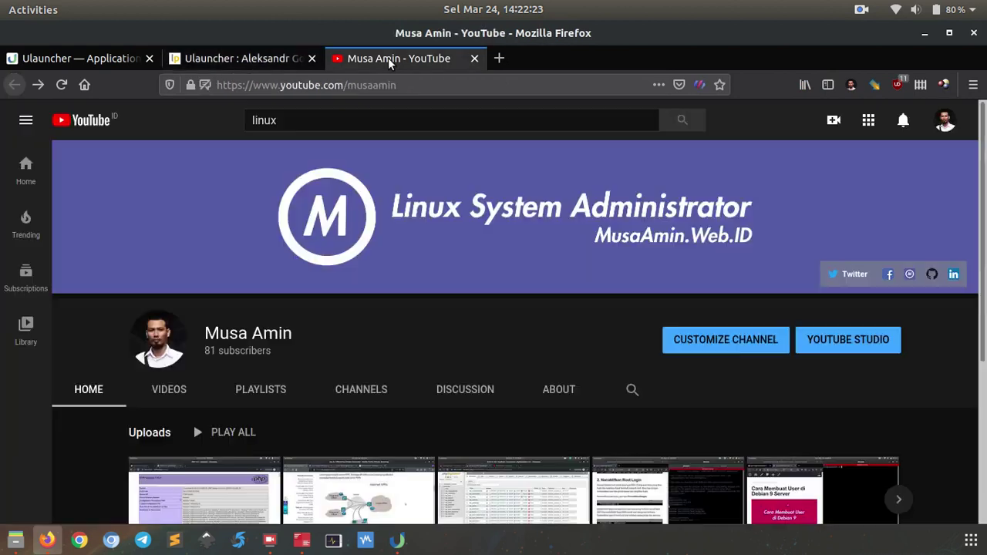
{"action": "left_click", "coordinate": [351, 120]}
{"action": "key", "text": "Return"}
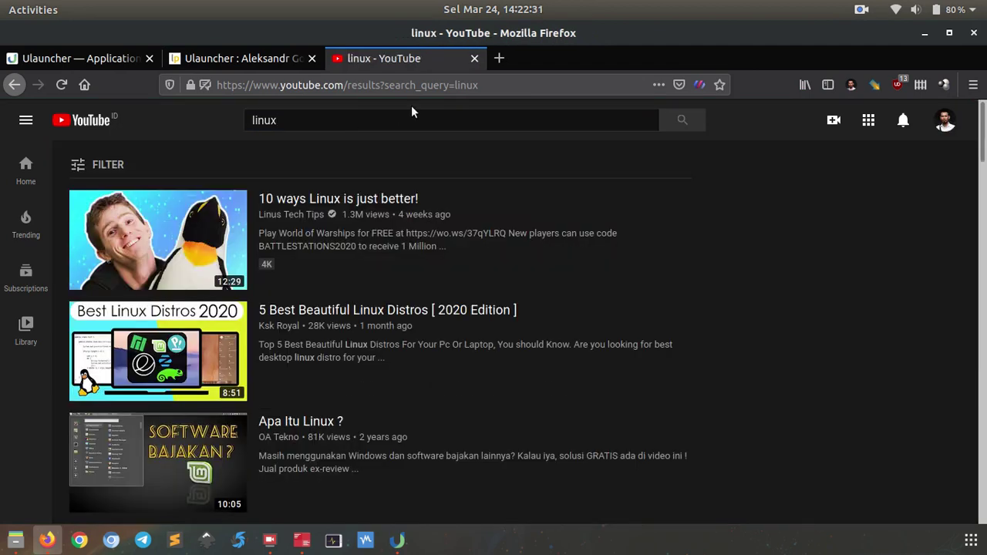
{"action": "left_click_drag", "start_coordinate": [479, 85], "coordinate": [456, 85]}
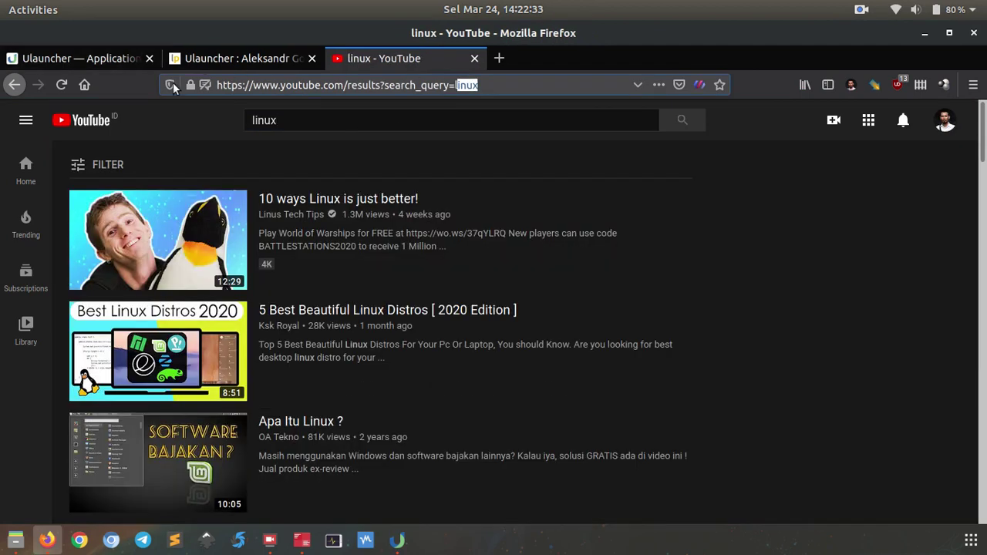
{"action": "key", "text": "ctrl+a"}
{"action": "key", "text": "ctrl+c"}
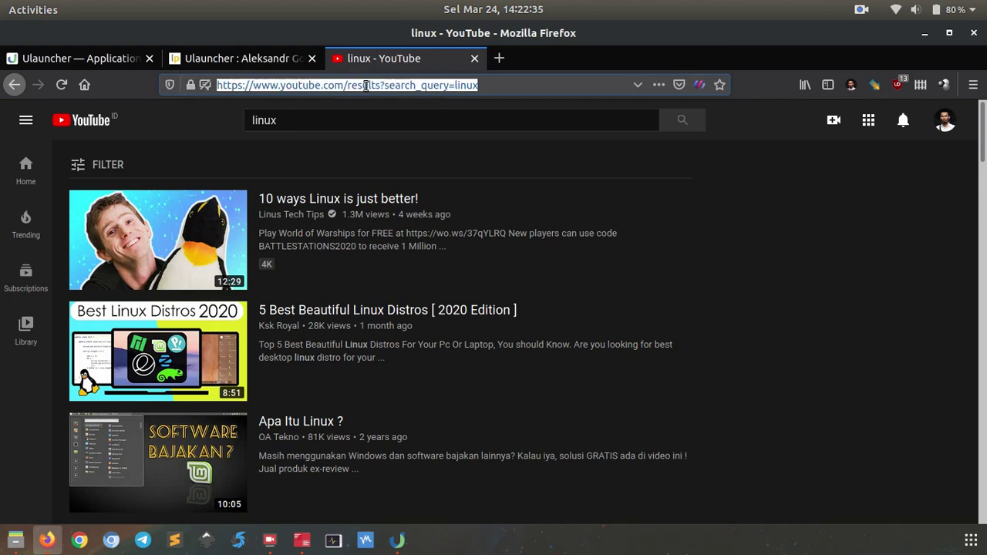
{"action": "left_click", "coordinate": [398, 540]}
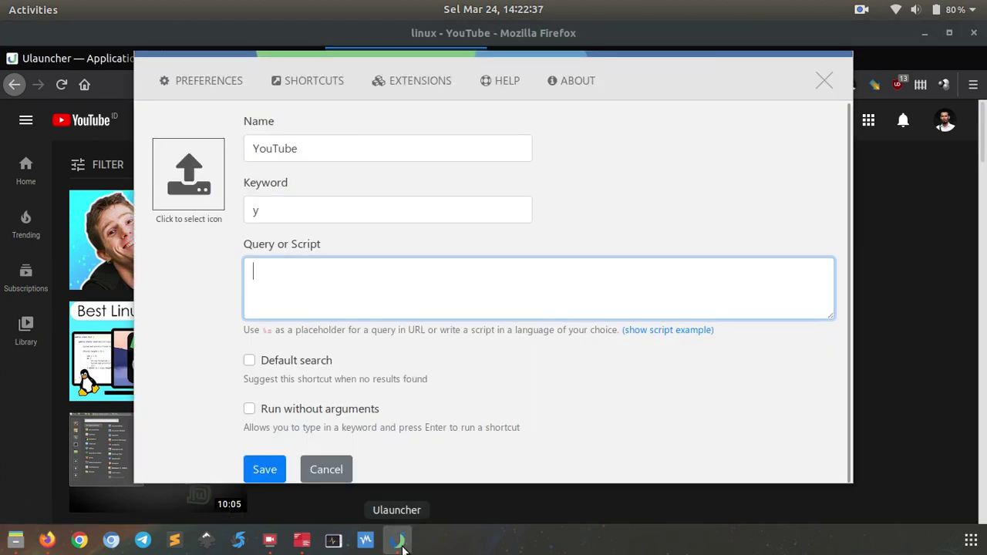
{"action": "key", "text": "ctrl+v"}
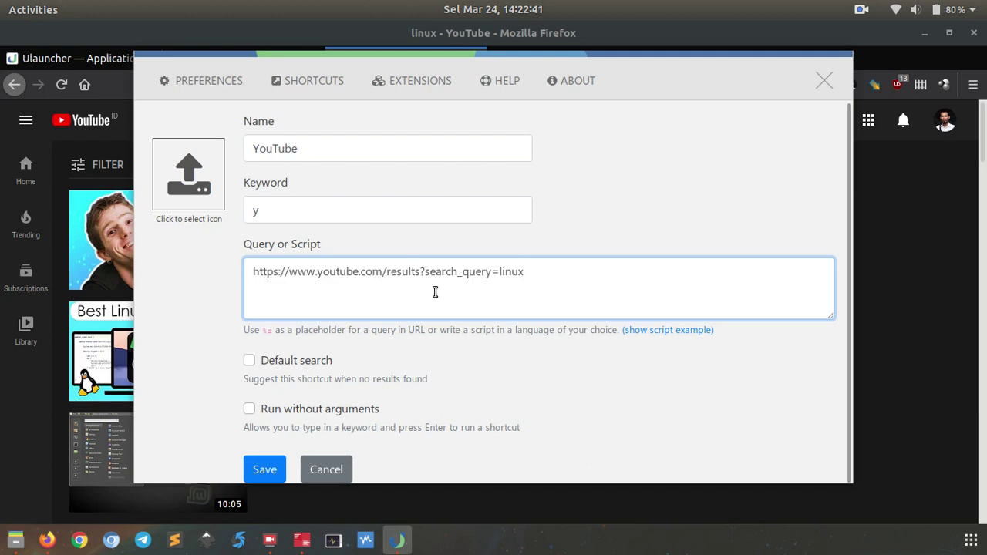
{"action": "key", "text": "ctrl+shift+Left"}
{"action": "key", "text": "BackSpace"}
{"action": "type", "text": "%s"}
- Assign youtube.png from the Pictures folder as the shortcut's icon and save the new shortcut
{"action": "left_click", "coordinate": [187, 185]}
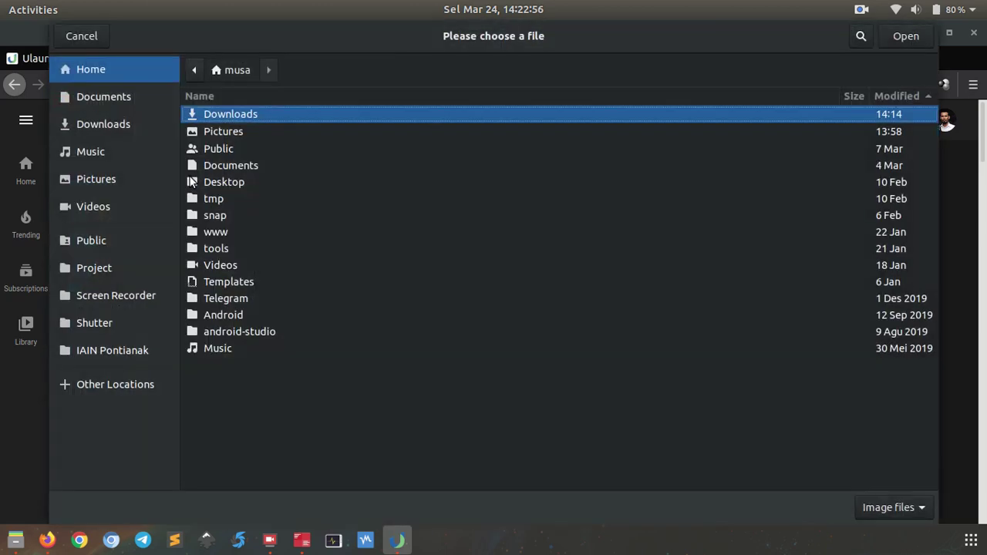
{"action": "left_click", "coordinate": [138, 178]}
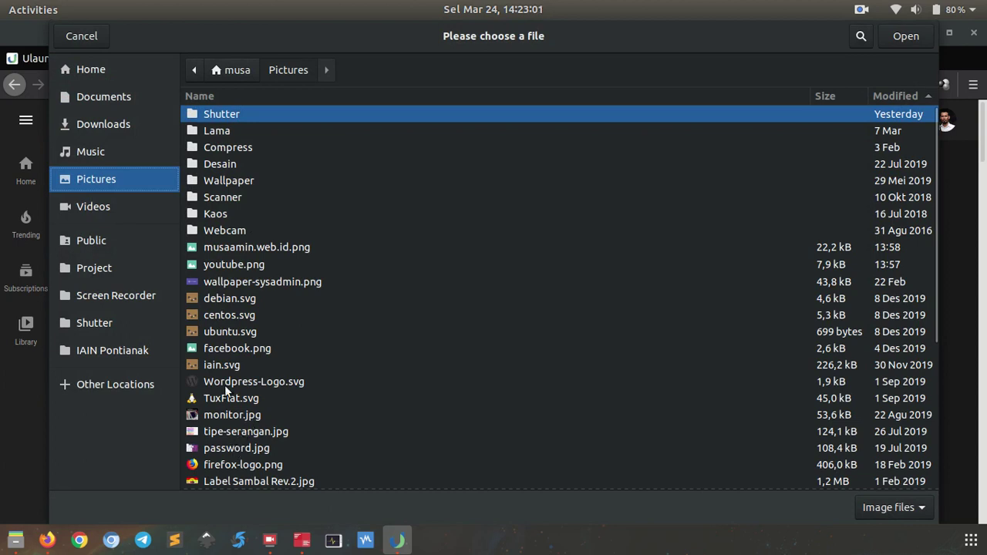
{"action": "double_click", "coordinate": [239, 265]}
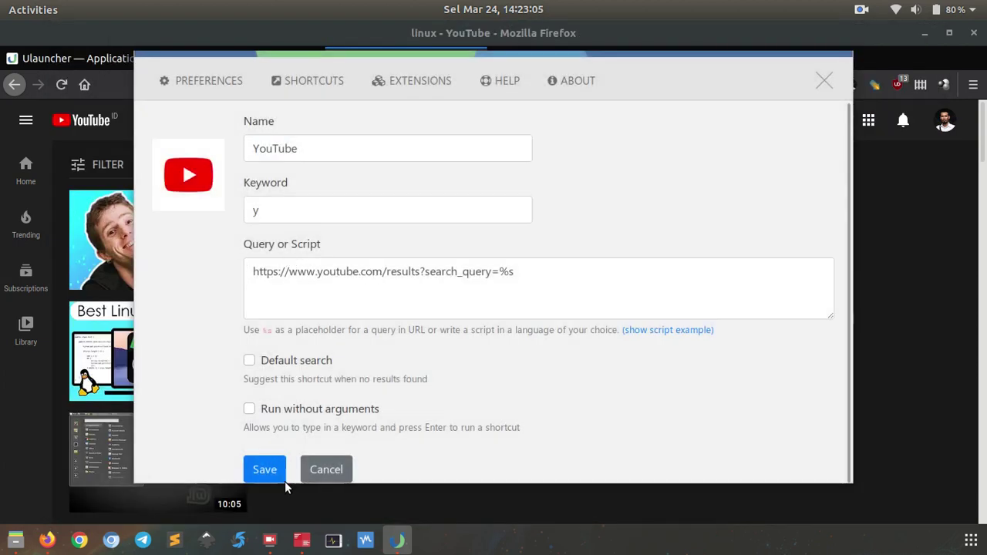
{"action": "left_click", "coordinate": [265, 470]}
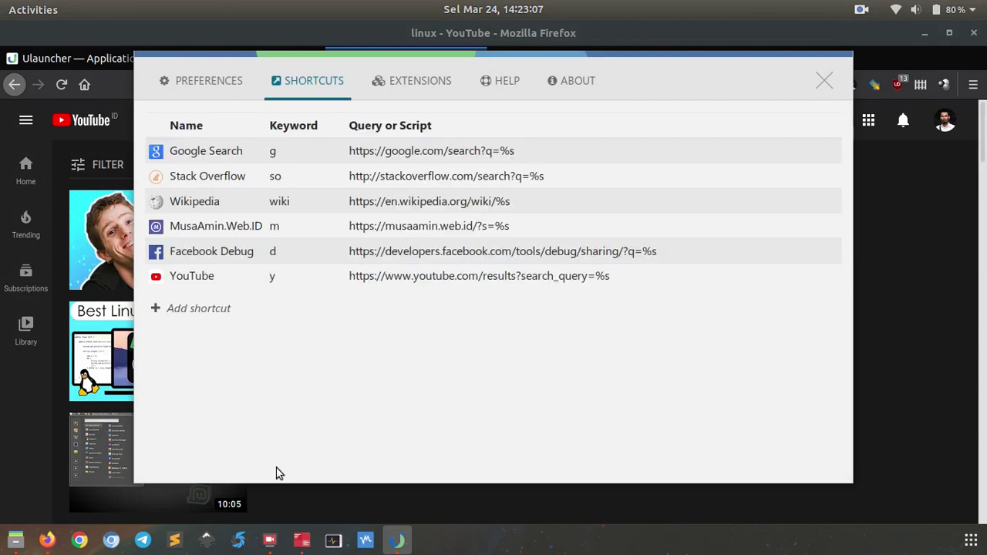
- Close the Ulauncher preferences and the YouTube results page, and minimize Firefox to clear the desktop
{"action": "left_click", "coordinate": [822, 81]}
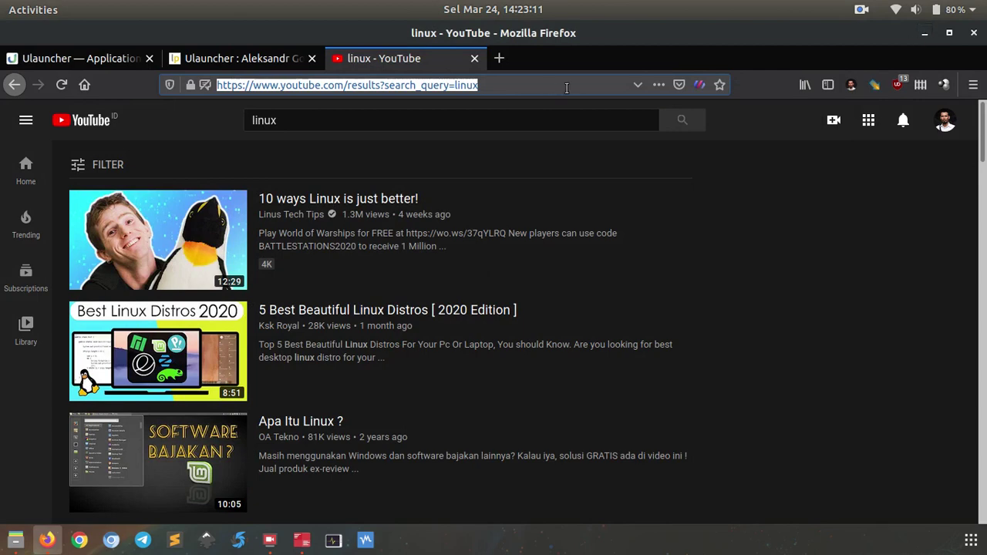
{"action": "key", "text": "ctrl+w"}
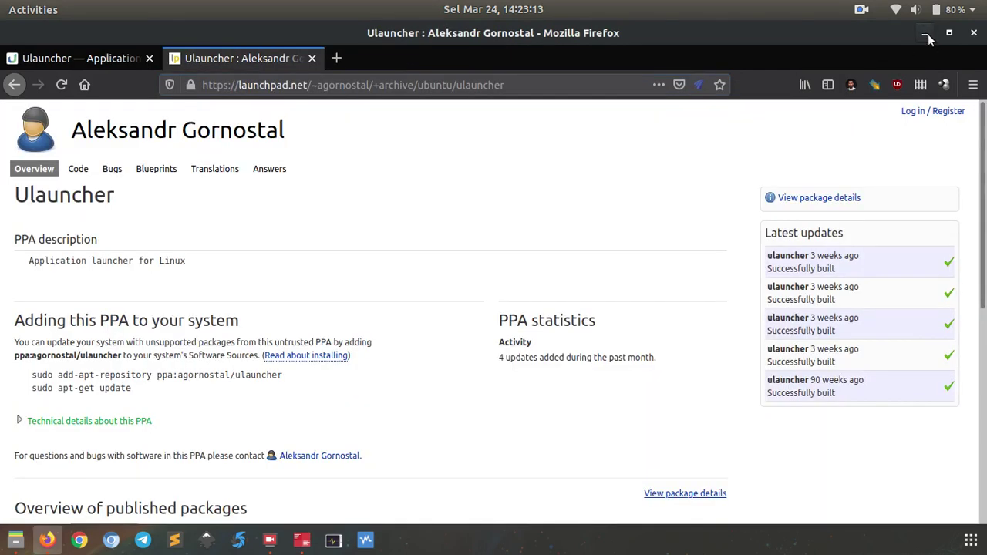
{"action": "left_click", "coordinate": [926, 34]}
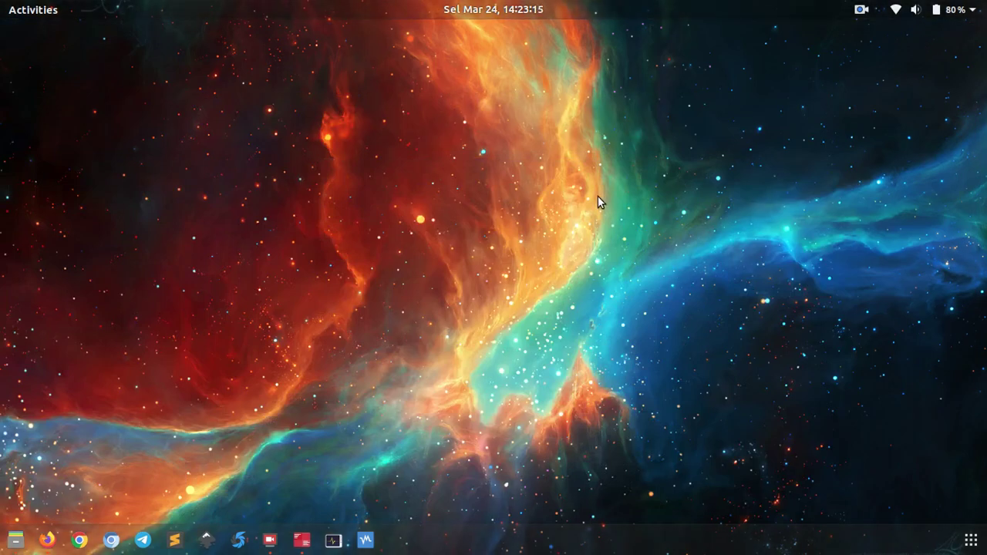
- Bring up the launcher and run the YouTube shortcut with the query "y linux"
{"action": "key", "text": "ctrl+space"}
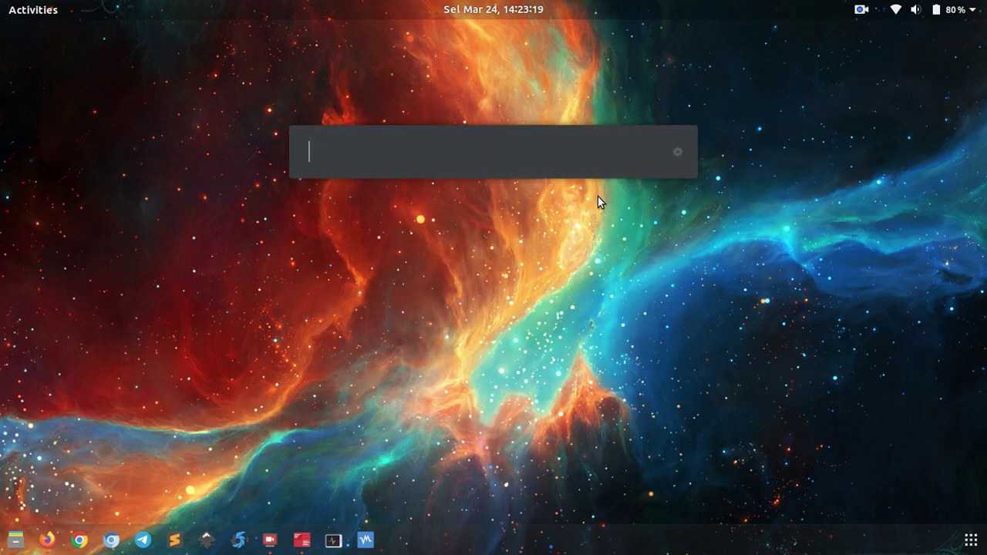
{"action": "type", "text": "y "}
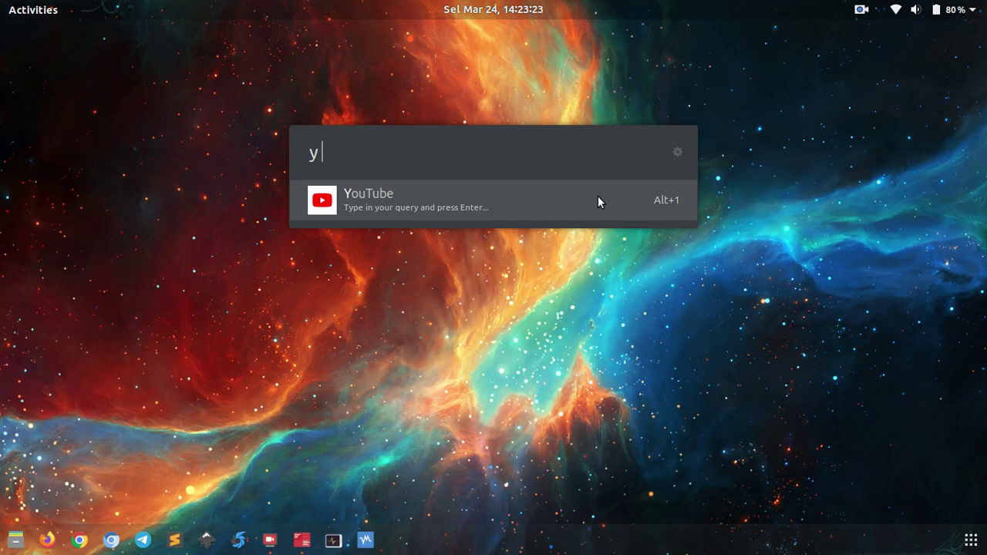
{"action": "type", "text": "linux"}
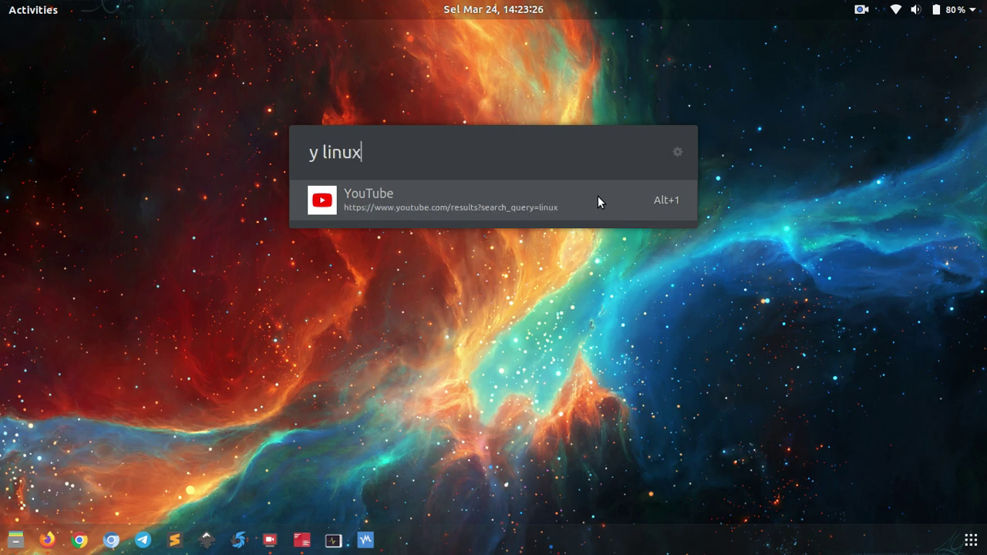
{"action": "key", "text": "Return"}
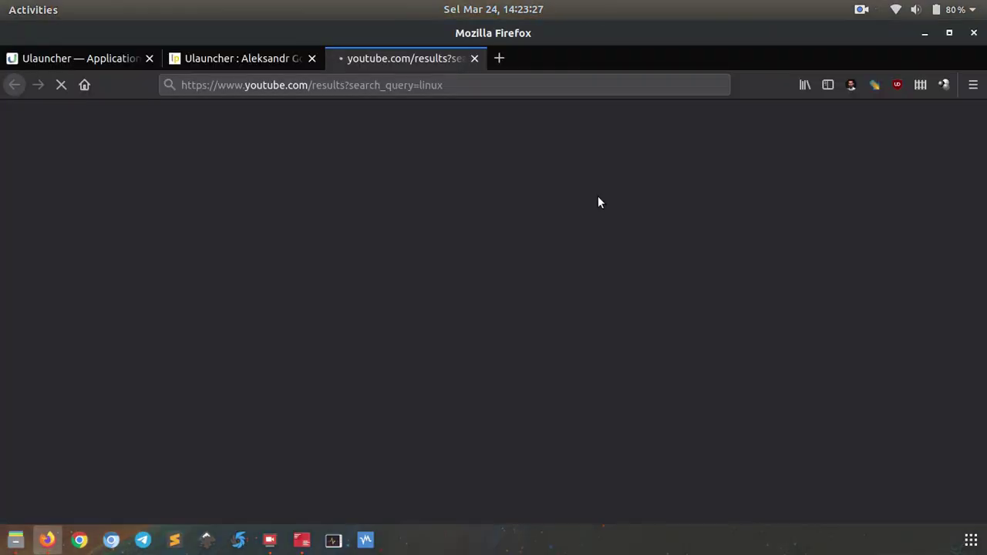